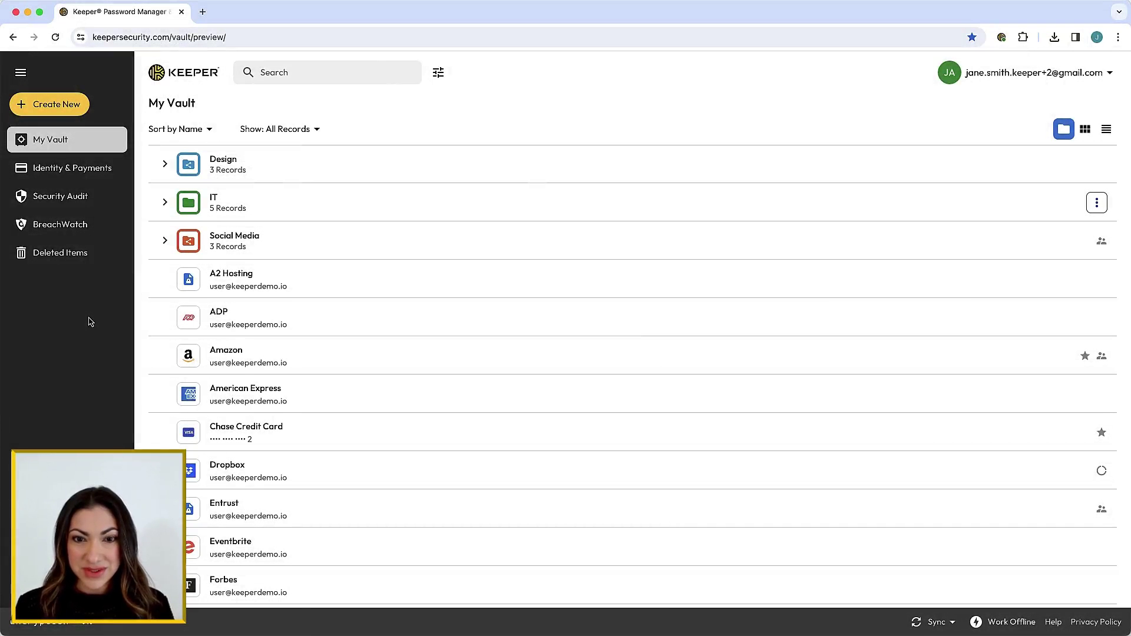
Step: Move the A2 Hosting record into the IT > Technicians folder
{"action": "left_click", "coordinate": [214, 202]}
{"action": "left_click", "coordinate": [213, 242]}
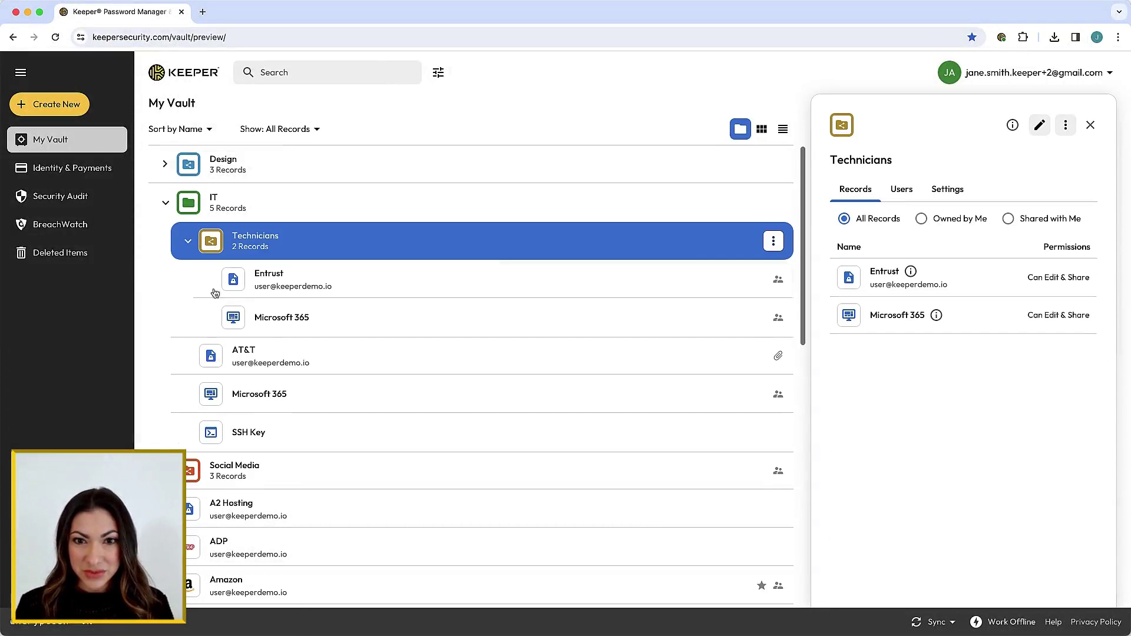
{"action": "left_click_drag", "start_coordinate": [220, 516], "coordinate": [252, 248]}
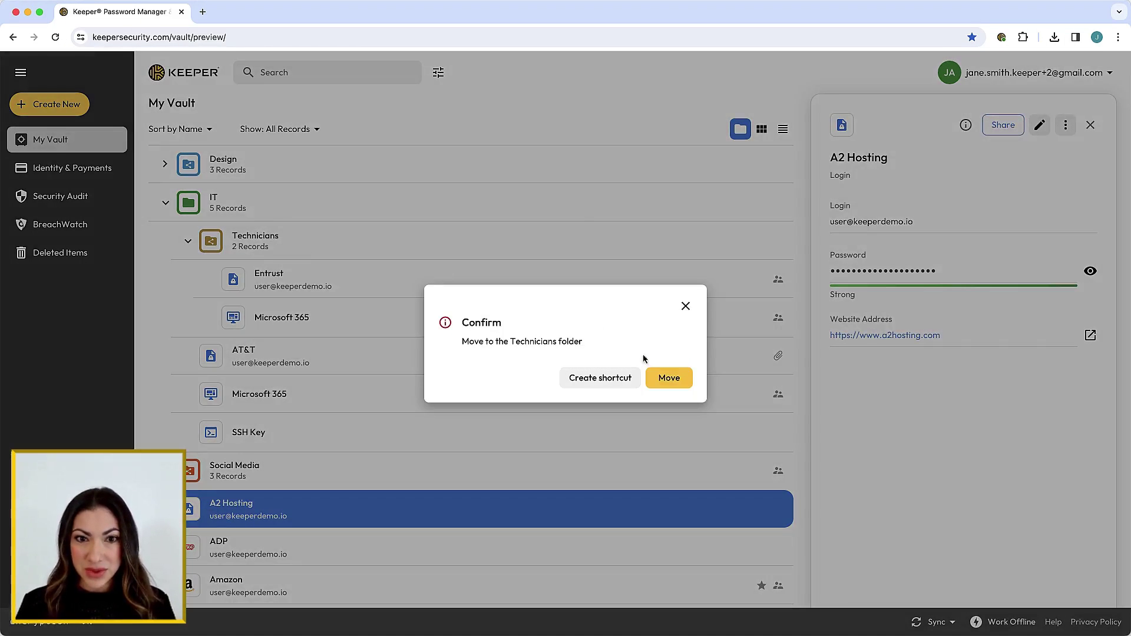
{"action": "left_click", "coordinate": [666, 378]}
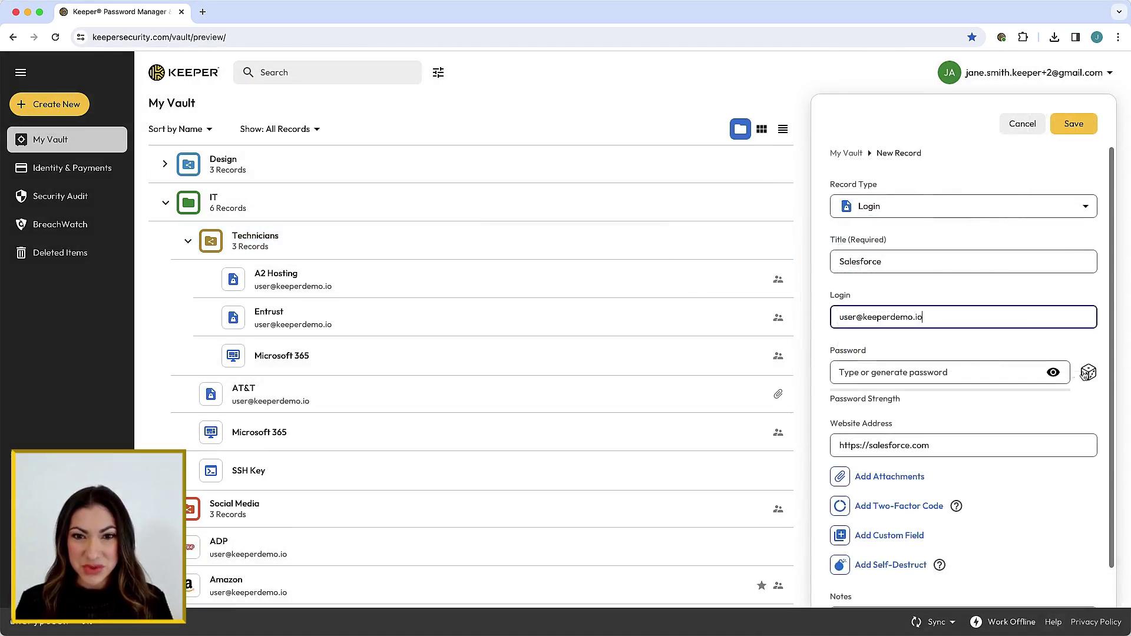
Step: Fill the new Salesforce login with a generated strong password and attach a file
{"action": "left_click", "coordinate": [1089, 373]}
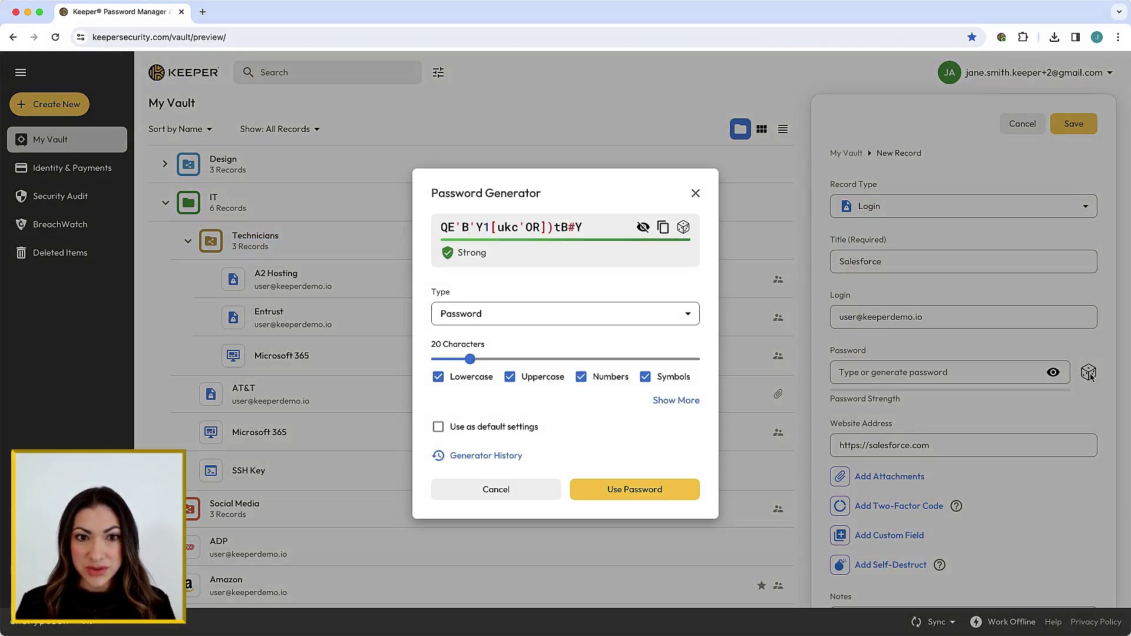
{"action": "left_click", "coordinate": [658, 493]}
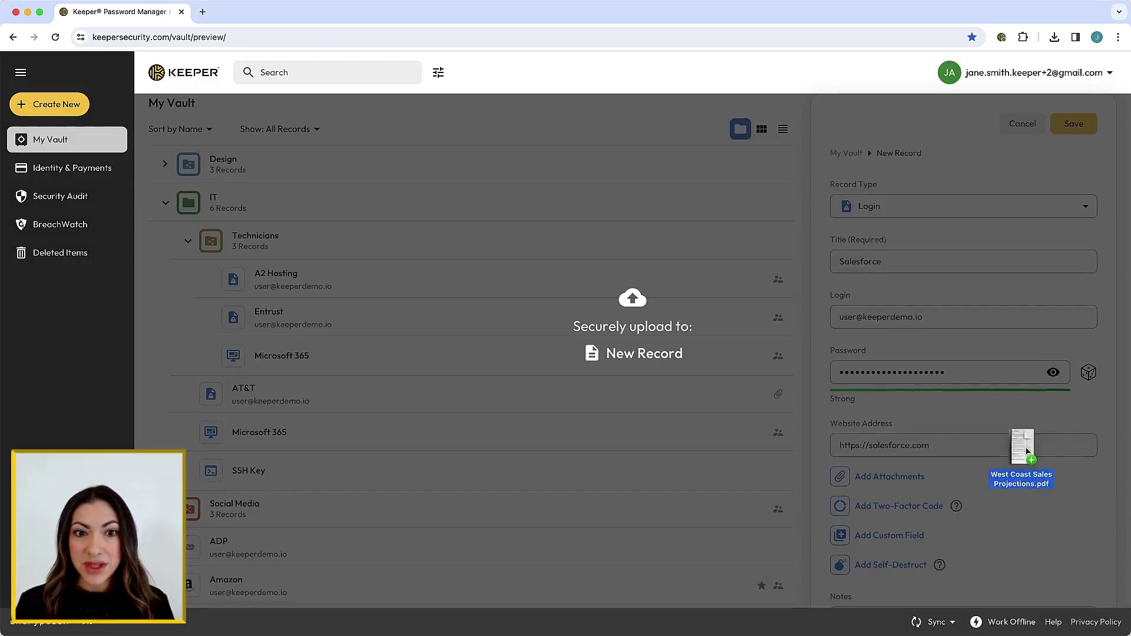
{"action": "left_click_drag", "start_coordinate": [1112, 530], "coordinate": [1030, 446]}
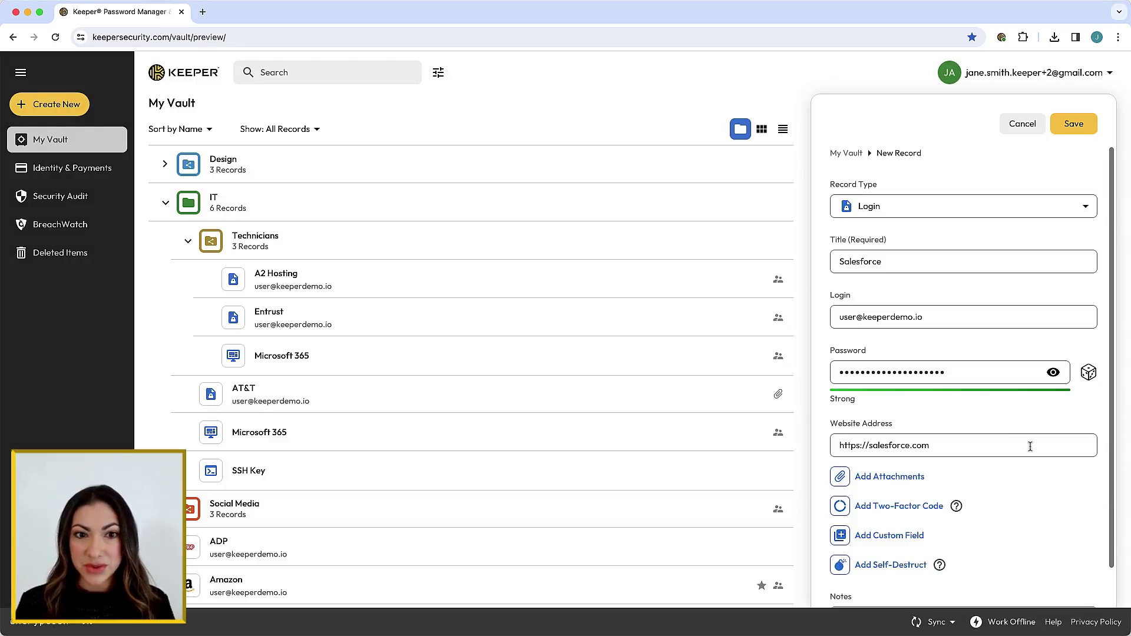
Step: In a new tab, find the Facebook record via Keeper search 'fac', launch it and log in
{"action": "key", "text": "super+t"}
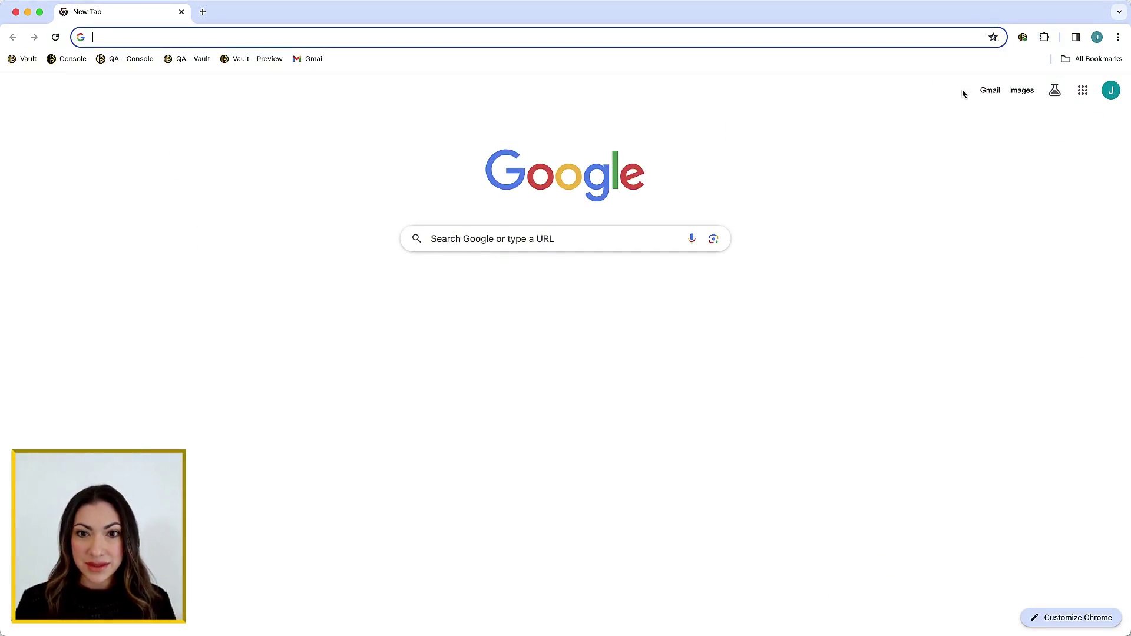
{"action": "left_click", "coordinate": [1023, 38]}
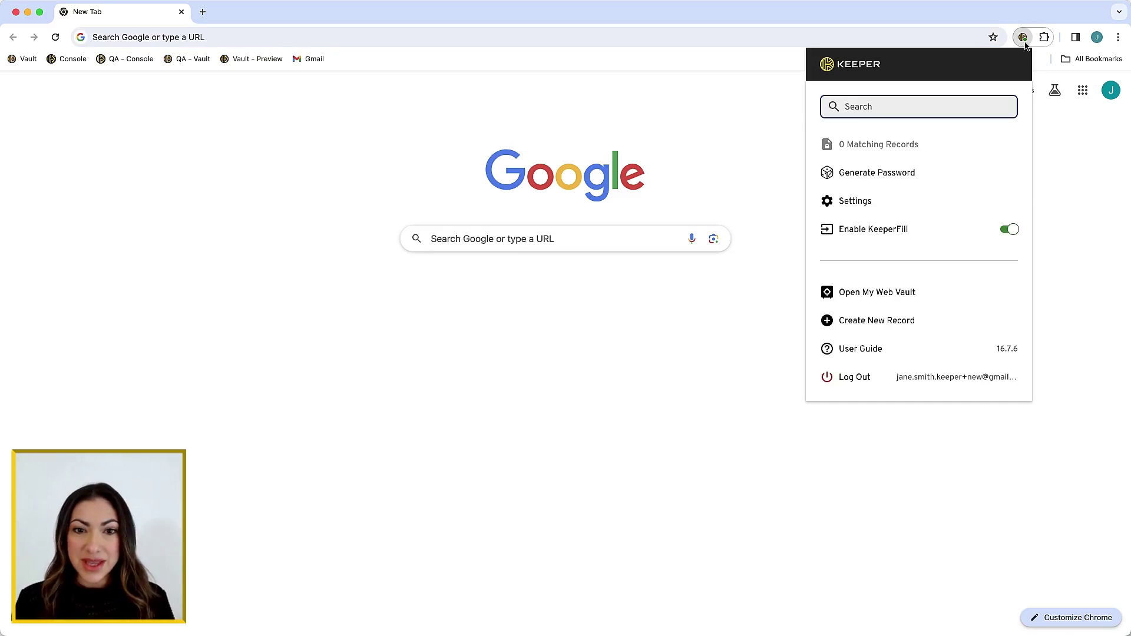
{"action": "type", "text": "fac"}
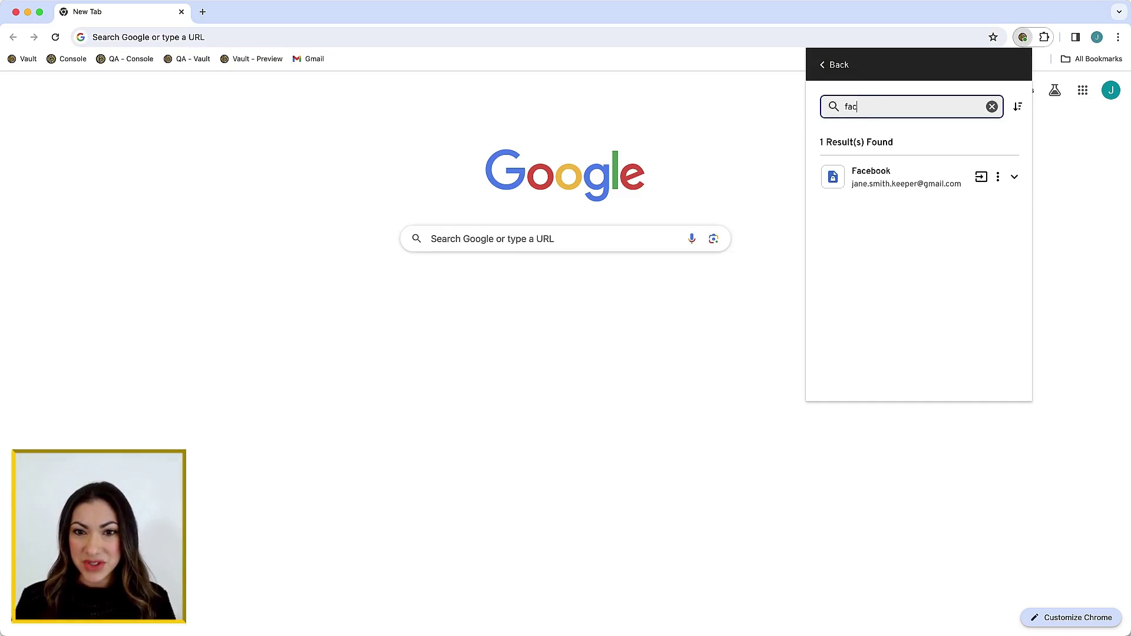
{"action": "left_click", "coordinate": [981, 177]}
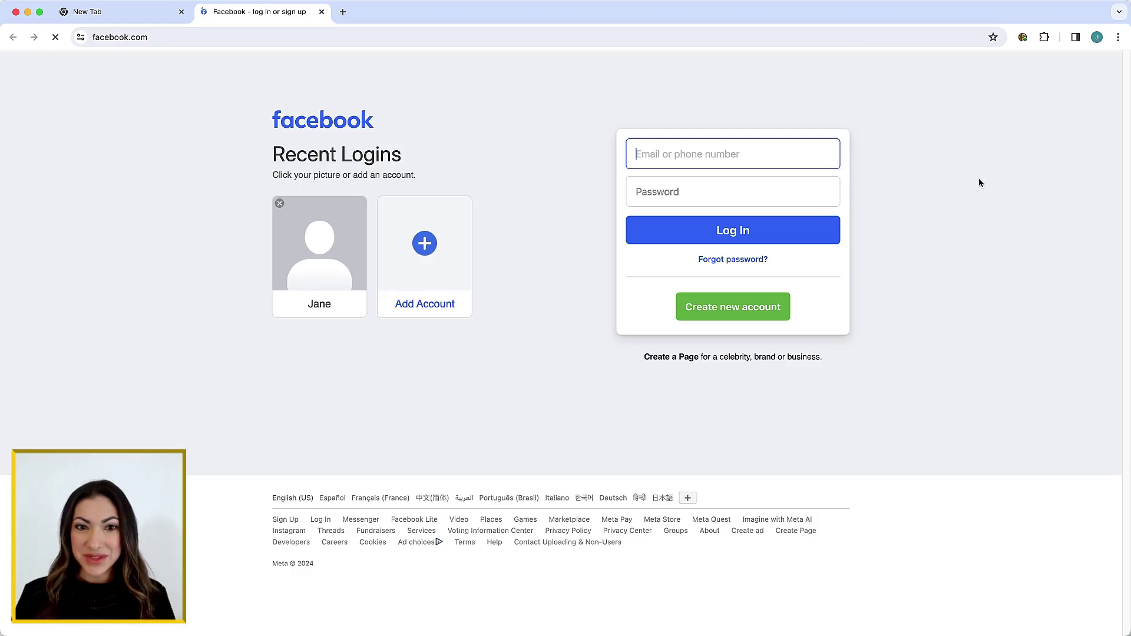
{"action": "key", "text": "Return"}
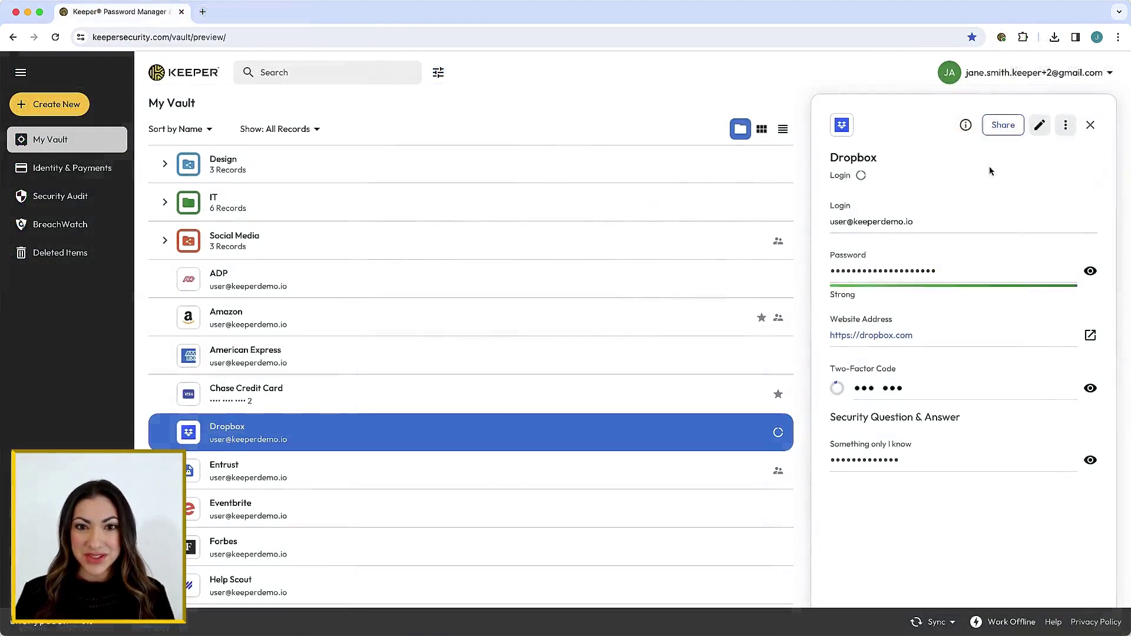
Step: Share the Dropbox record with an enterprise contact with Can Edit permission
{"action": "left_click", "coordinate": [1000, 126]}
{"action": "left_click", "coordinate": [897, 230]}
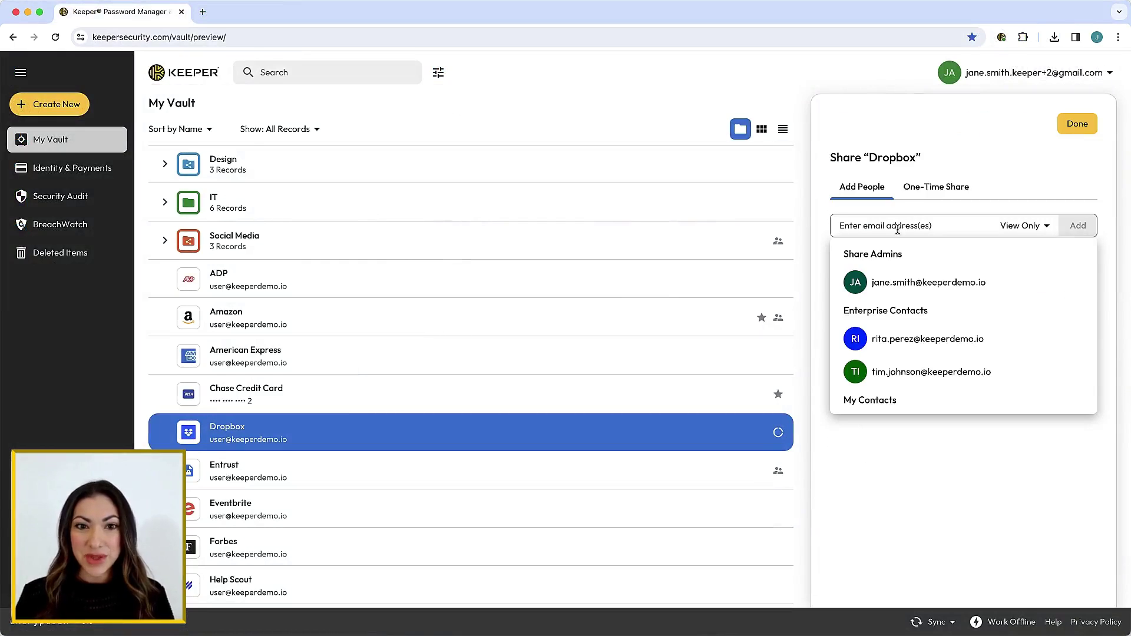
{"action": "left_click", "coordinate": [897, 346]}
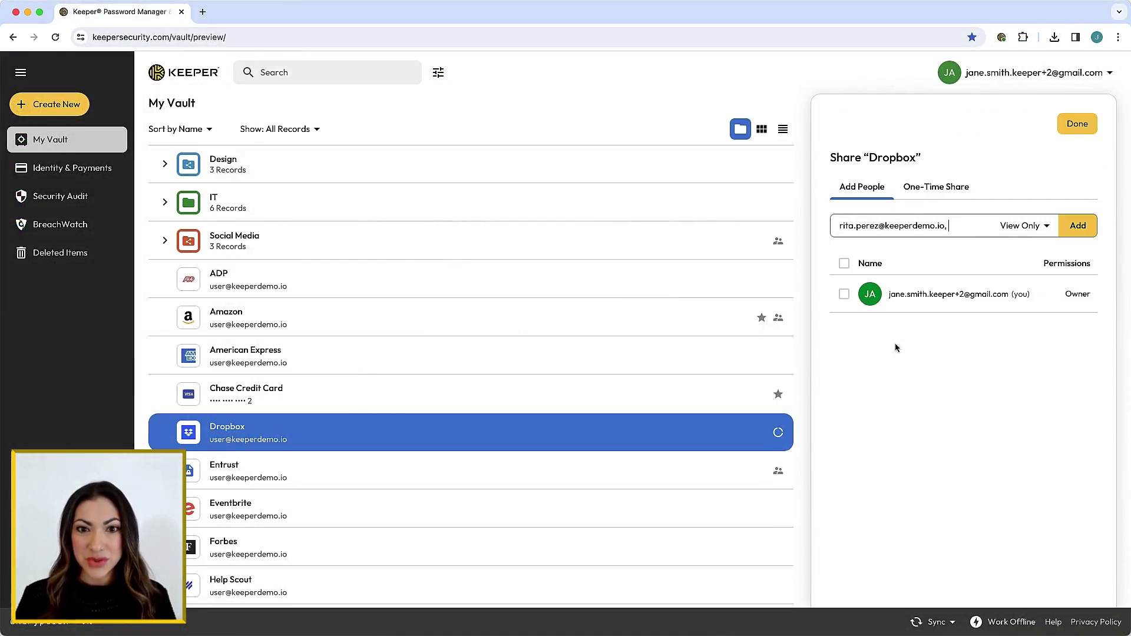
{"action": "left_click", "coordinate": [1032, 231]}
{"action": "left_click", "coordinate": [1031, 254]}
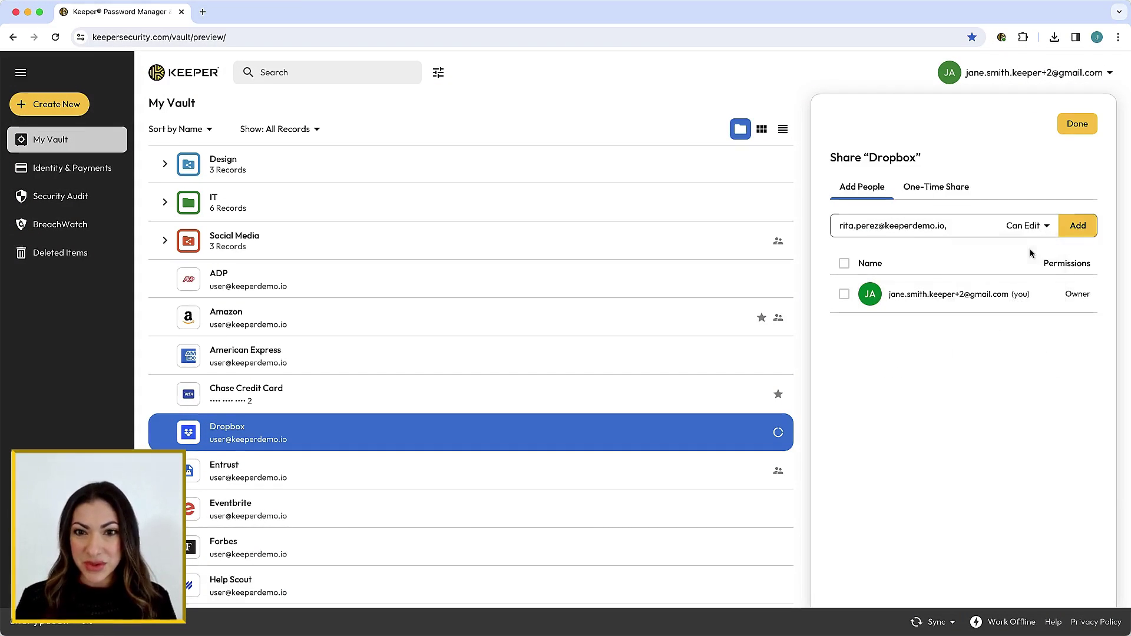
{"action": "left_click", "coordinate": [1078, 231]}
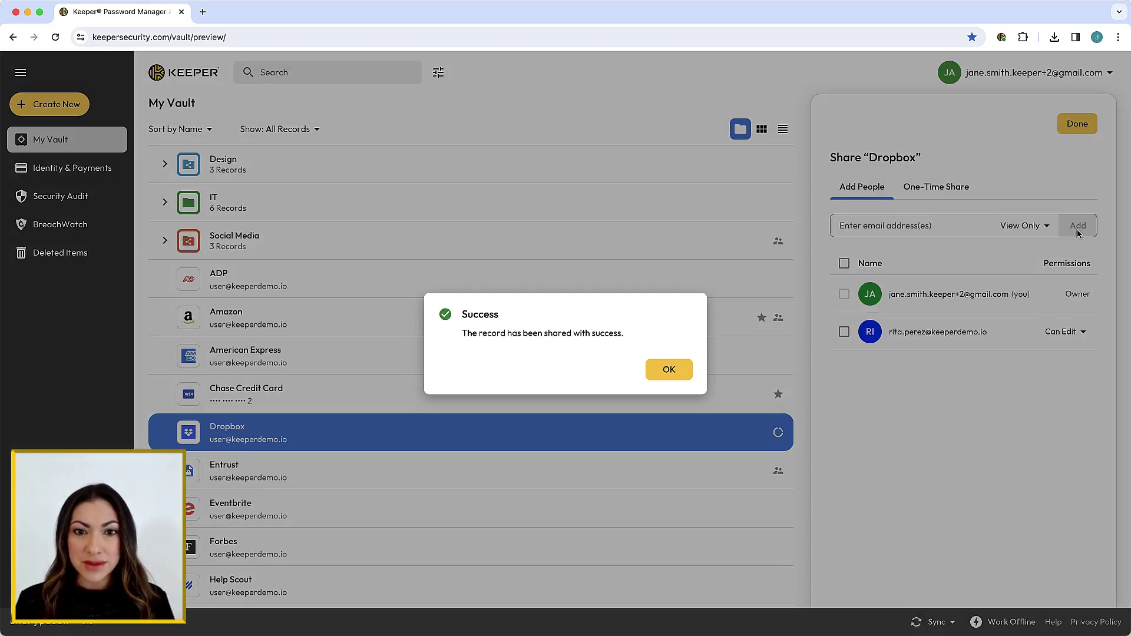
{"action": "left_click", "coordinate": [670, 370]}
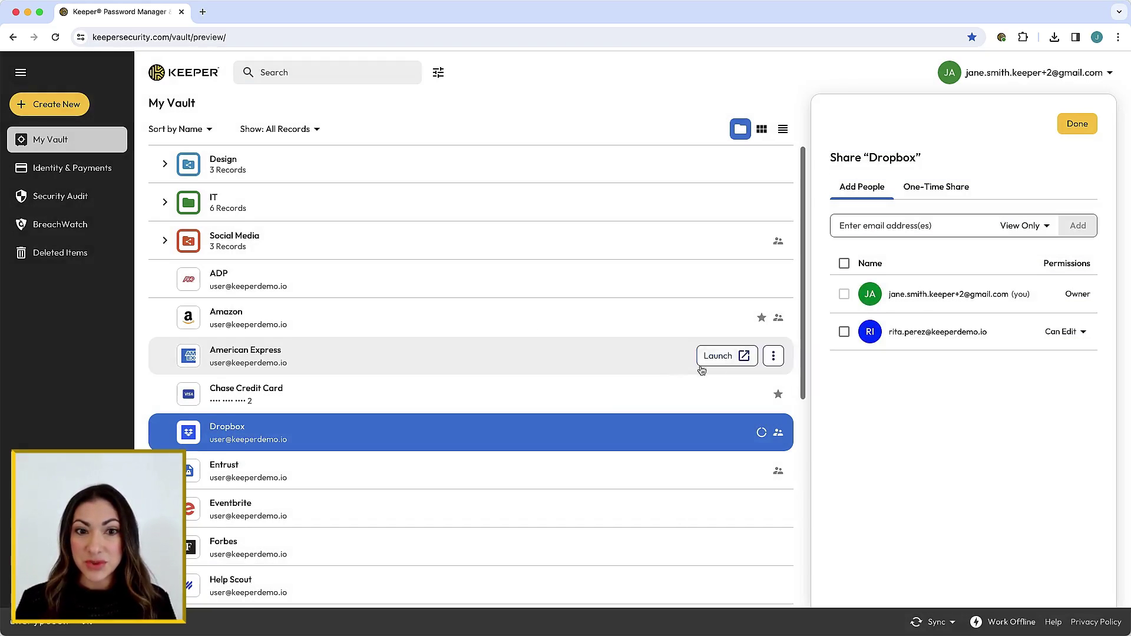
Step: Set the shared user's Dropbox access to expire after 1 week
{"action": "left_click", "coordinate": [1066, 332]}
{"action": "left_click", "coordinate": [1036, 478]}
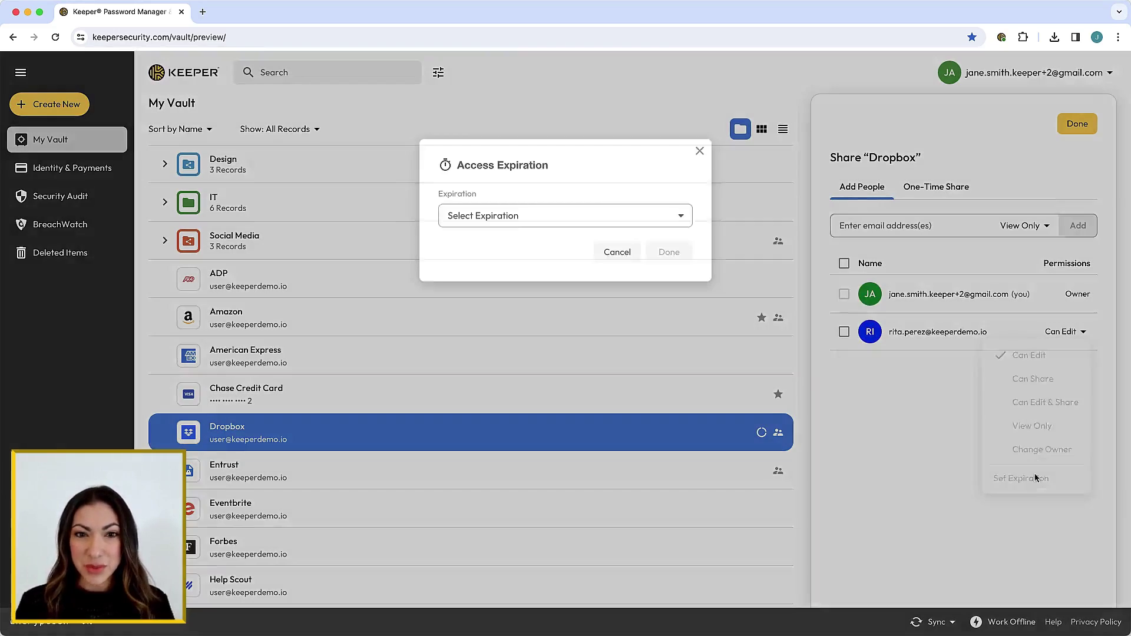
{"action": "left_click", "coordinate": [683, 221]}
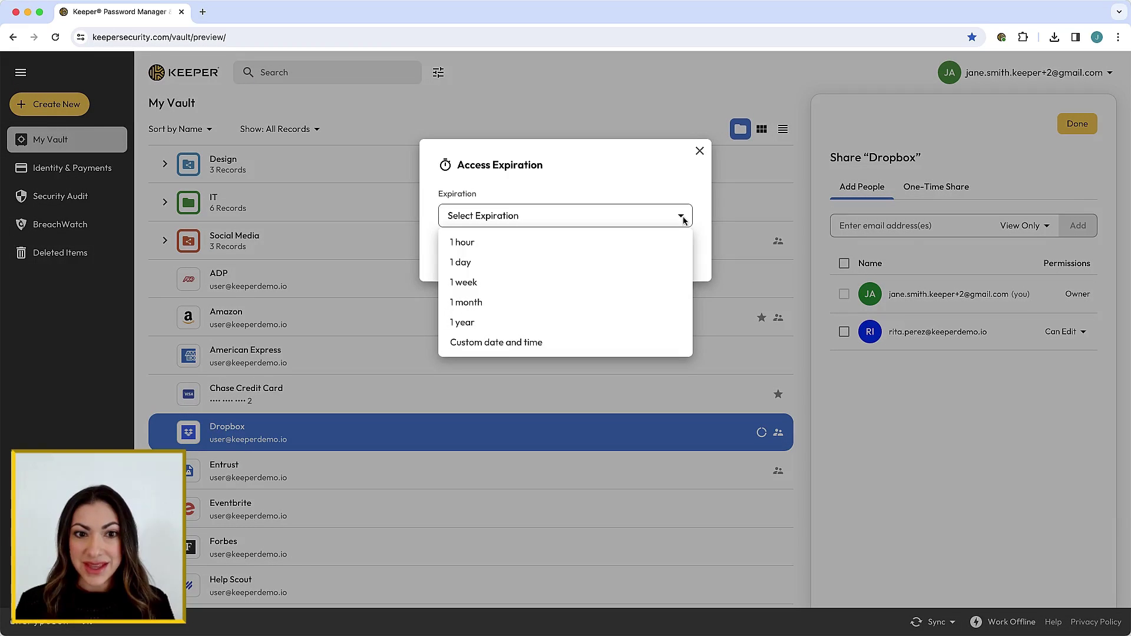
{"action": "left_click", "coordinate": [640, 279]}
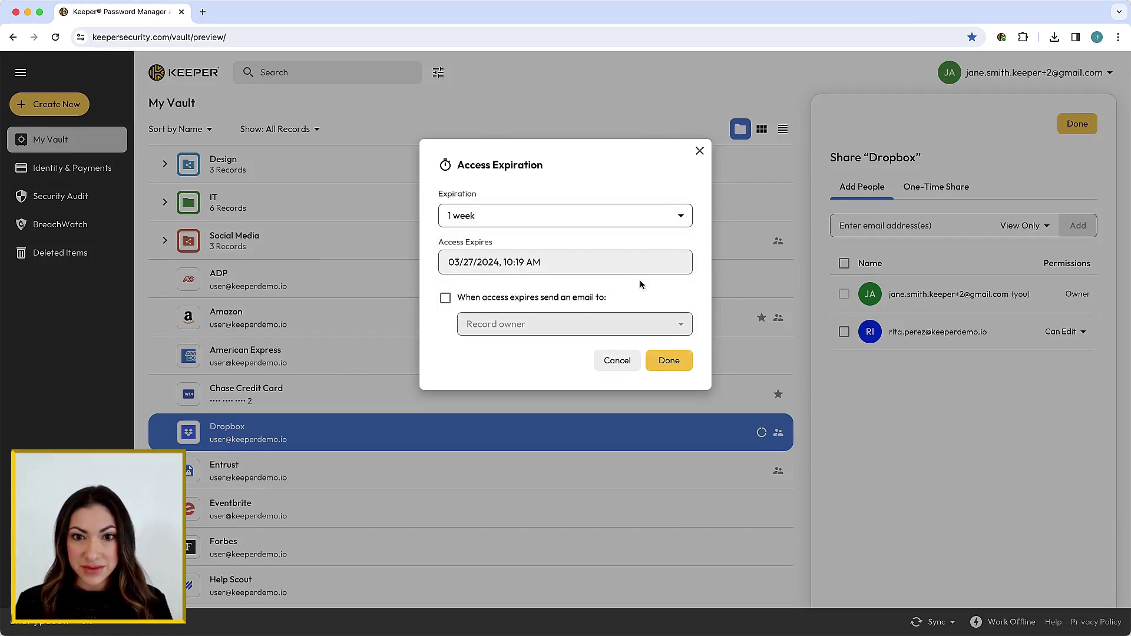
{"action": "left_click", "coordinate": [649, 360]}
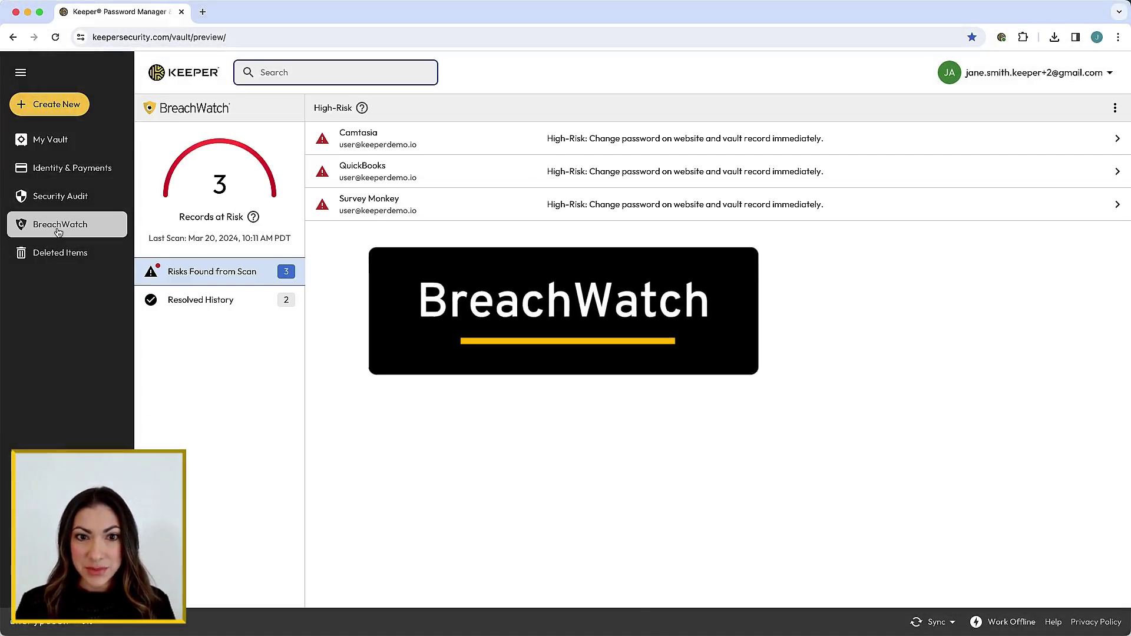
Step: Open the Camtasia entry from BreachWatch's High-Risk list
{"action": "left_click", "coordinate": [432, 152]}
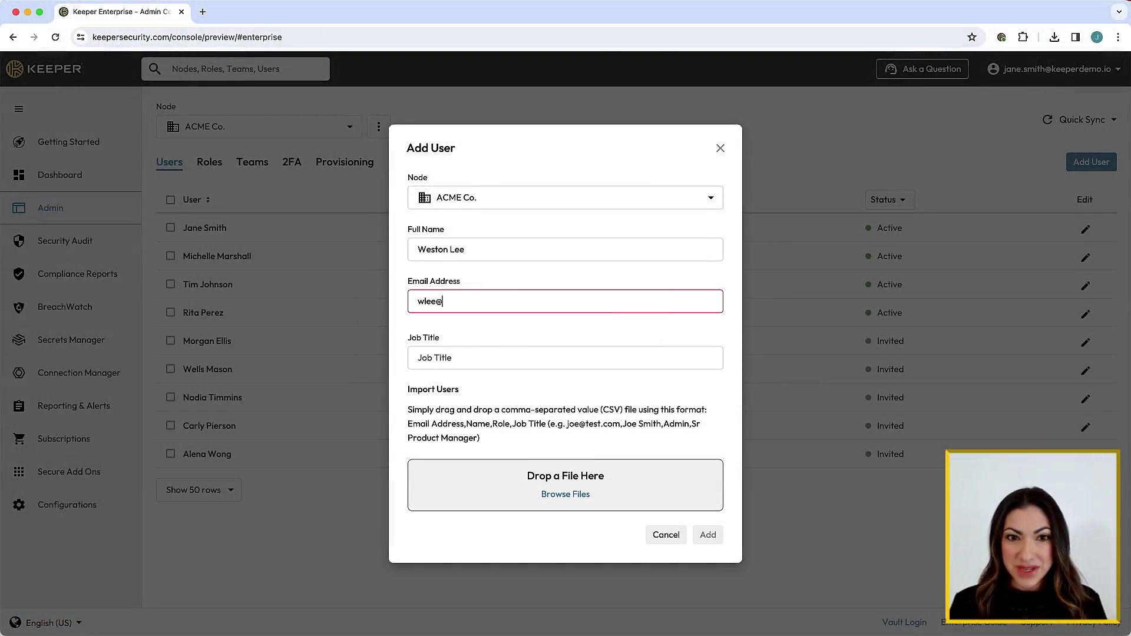
Step: Add Weston Lee with his keeperdemo.io email to ACME Co., then load the employee CSV
{"action": "type", "text": "keeperdemo.io"}
{"action": "key", "text": "Tab"}
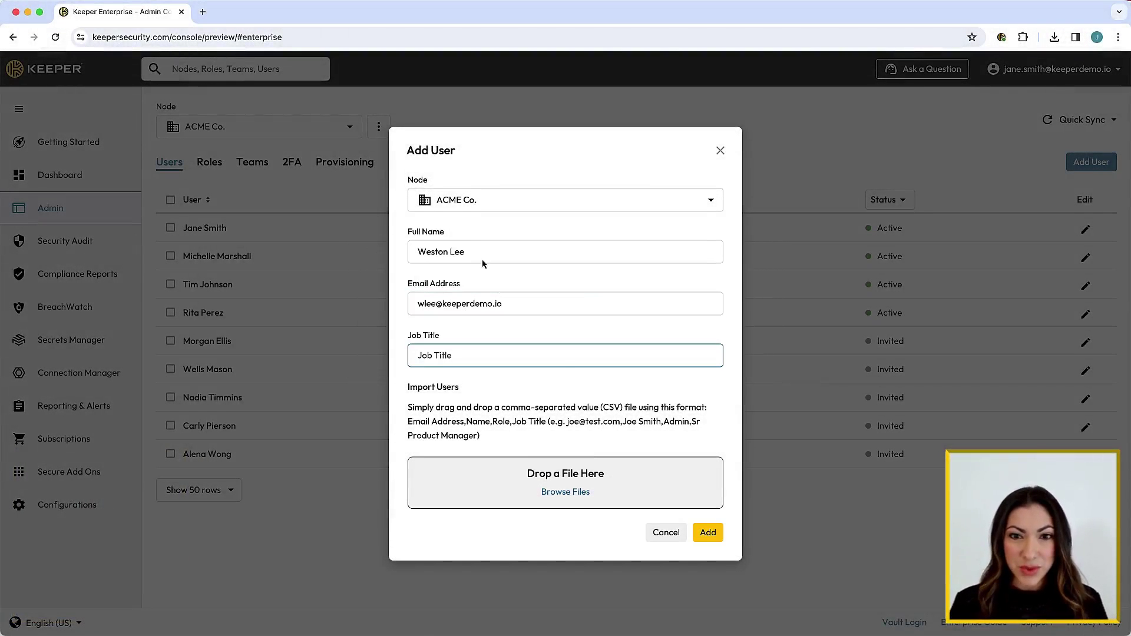
{"action": "left_click", "coordinate": [719, 539]}
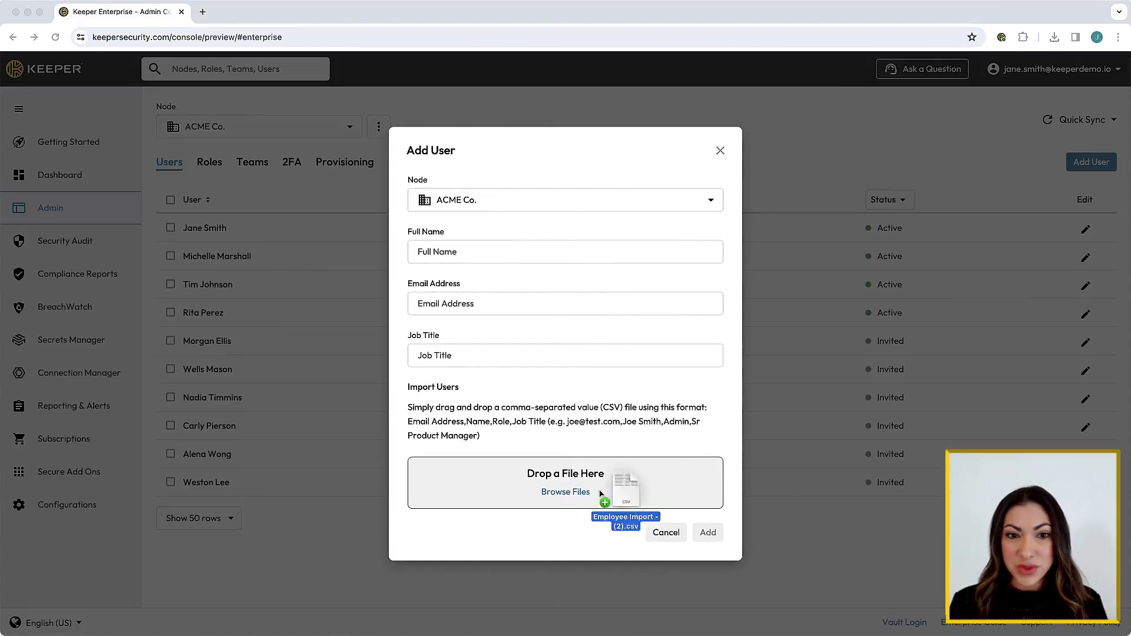
{"action": "left_click_drag", "start_coordinate": [928, 542], "coordinate": [555, 482]}
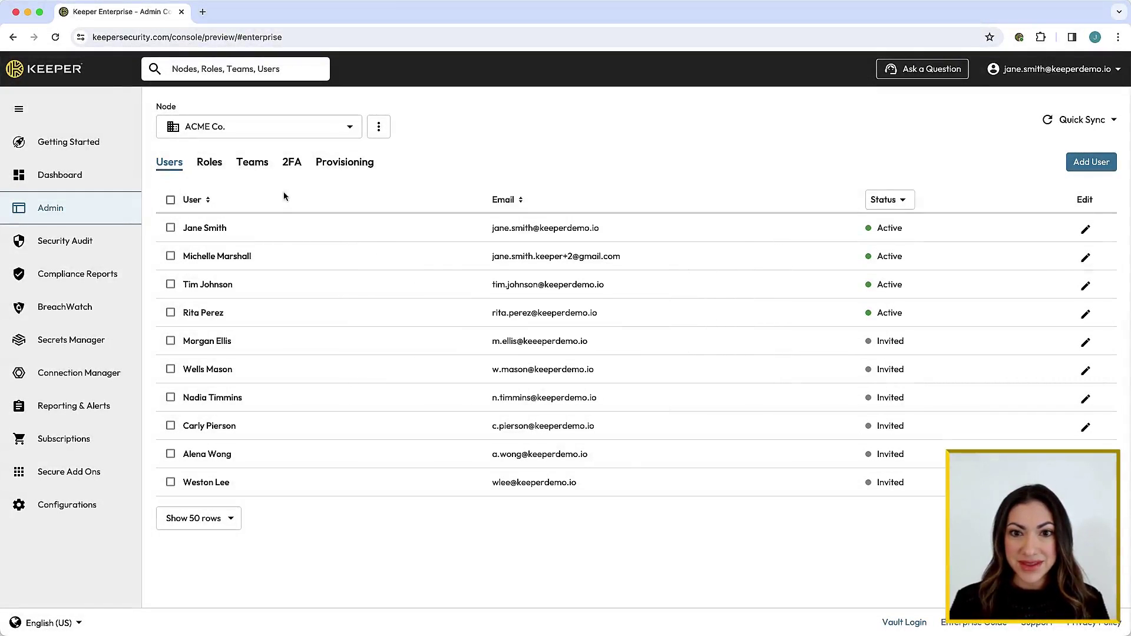
Step: Browse the Keeper Administrator role's Creating and Sharing and KeeperFill enforcement policies
{"action": "left_click", "coordinate": [208, 168]}
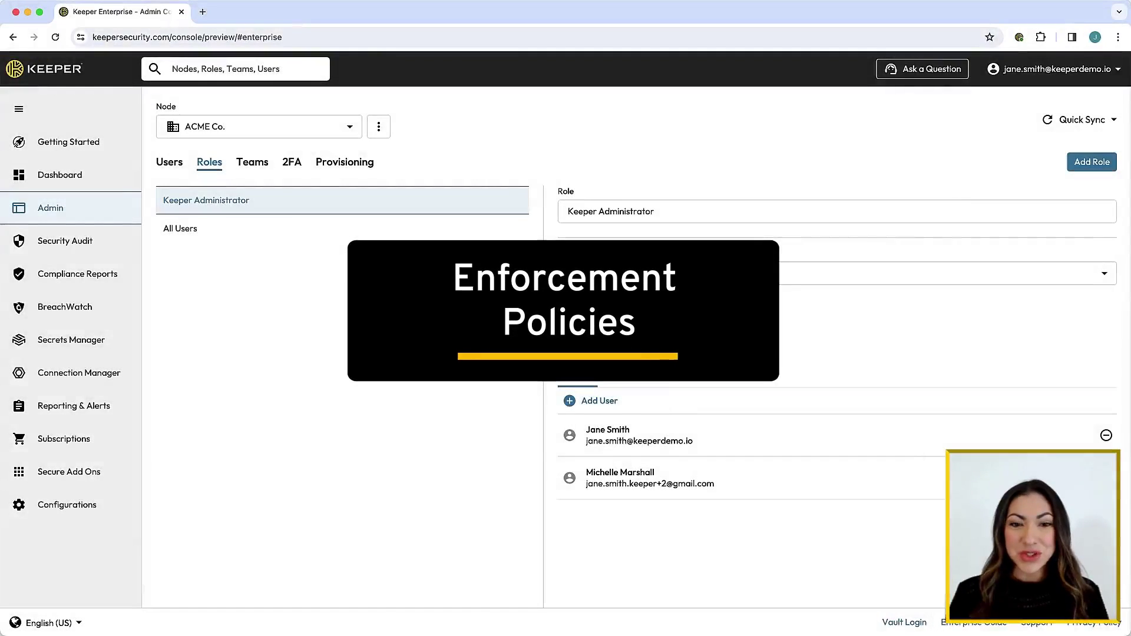
{"action": "left_click", "coordinate": [609, 334]}
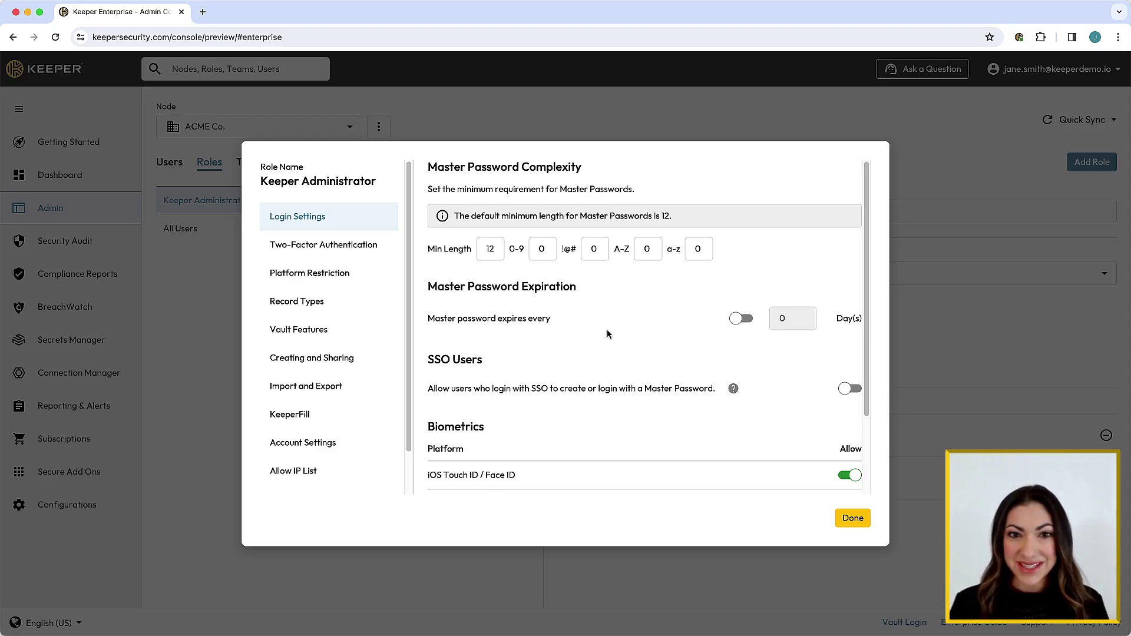
{"action": "left_click", "coordinate": [329, 358]}
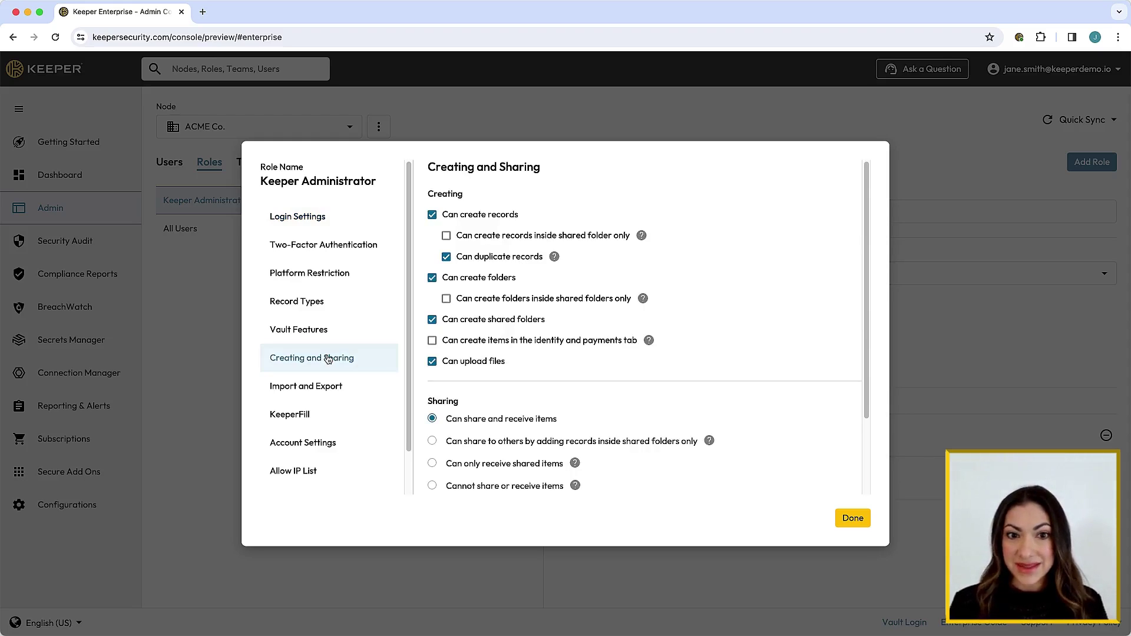
{"action": "left_click", "coordinate": [294, 416]}
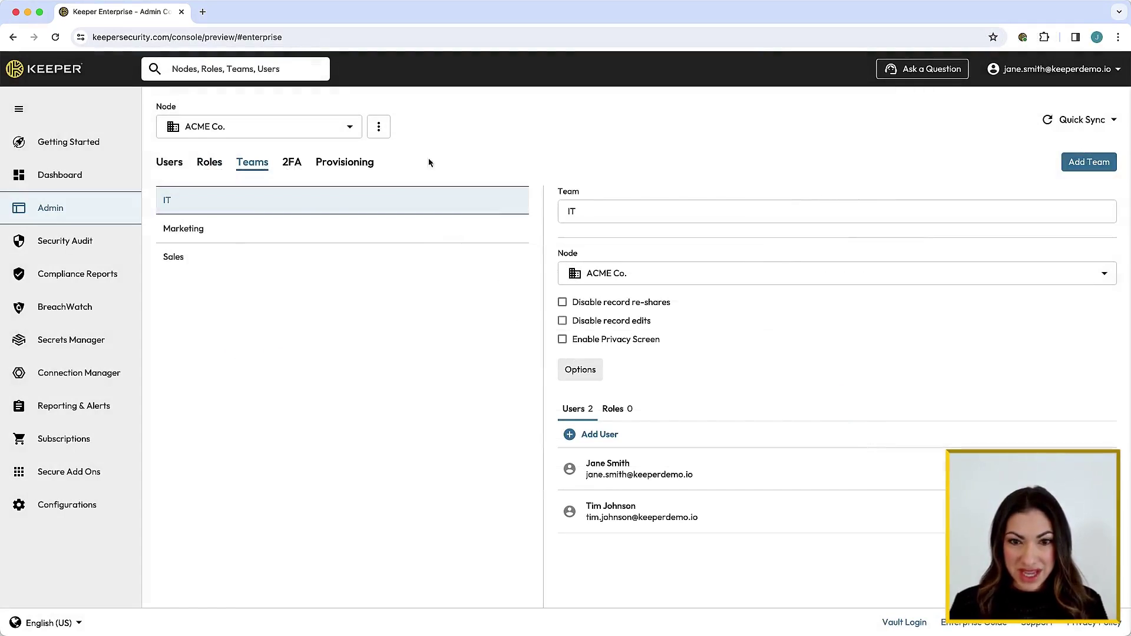
Step: Add the All Users role to the Sales team's Roles list
{"action": "left_click", "coordinate": [201, 264]}
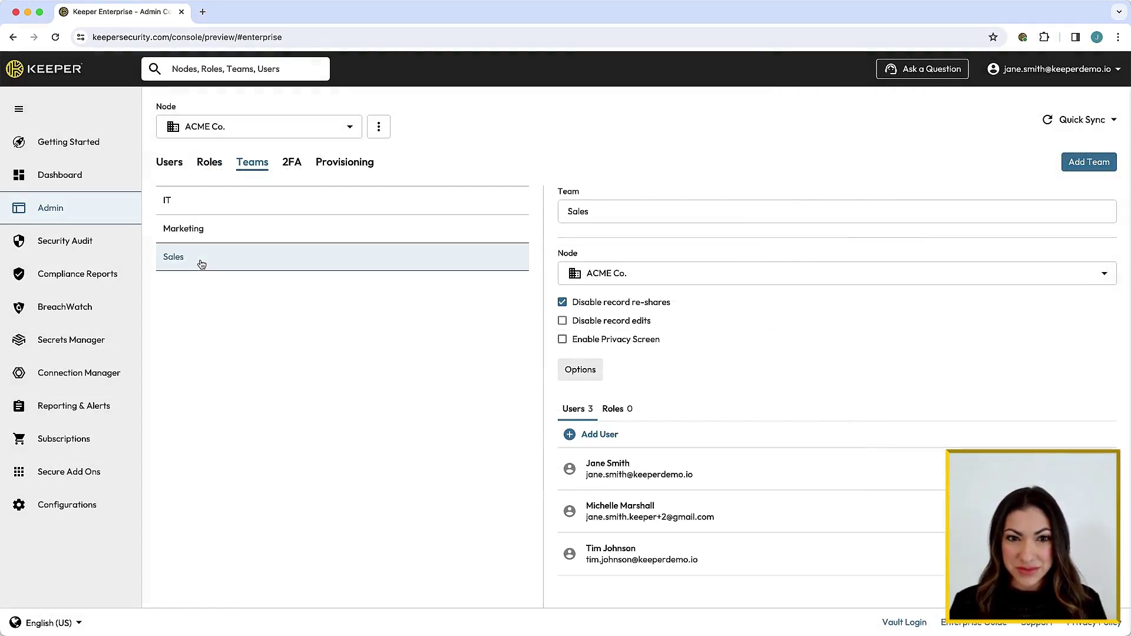
{"action": "left_click", "coordinate": [615, 410]}
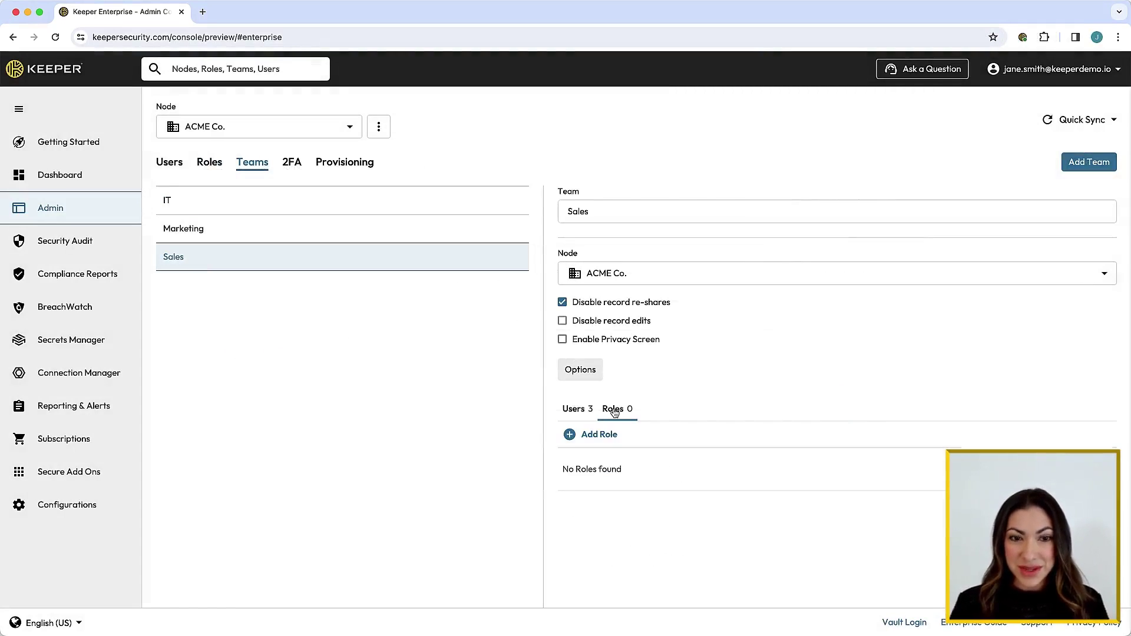
{"action": "left_click", "coordinate": [574, 437]}
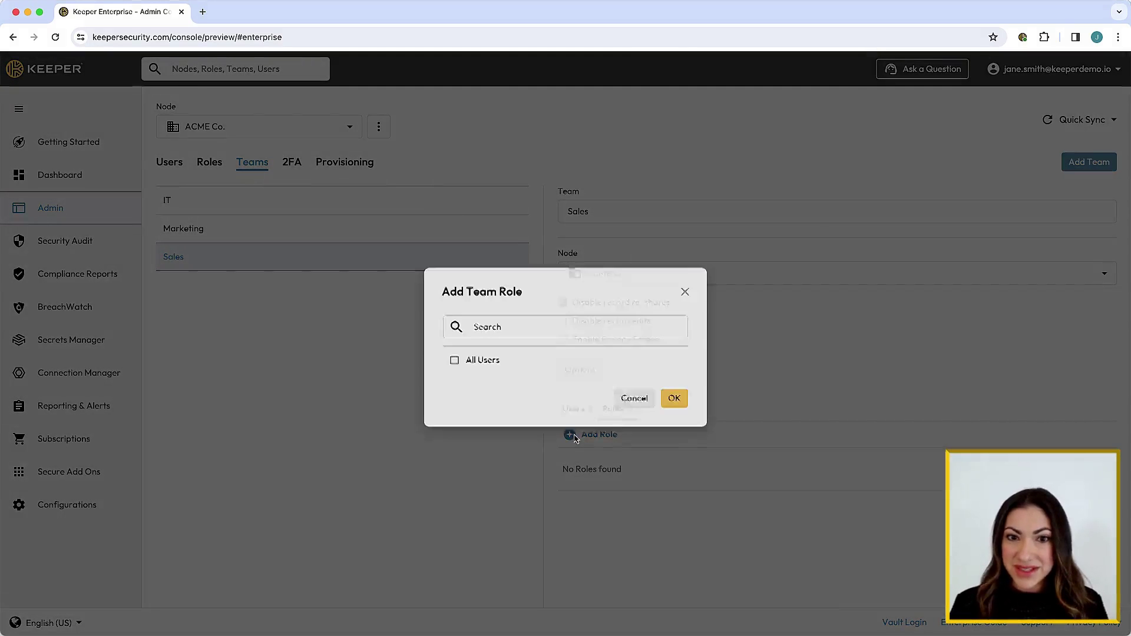
{"action": "left_click", "coordinate": [455, 358]}
{"action": "left_click", "coordinate": [671, 396]}
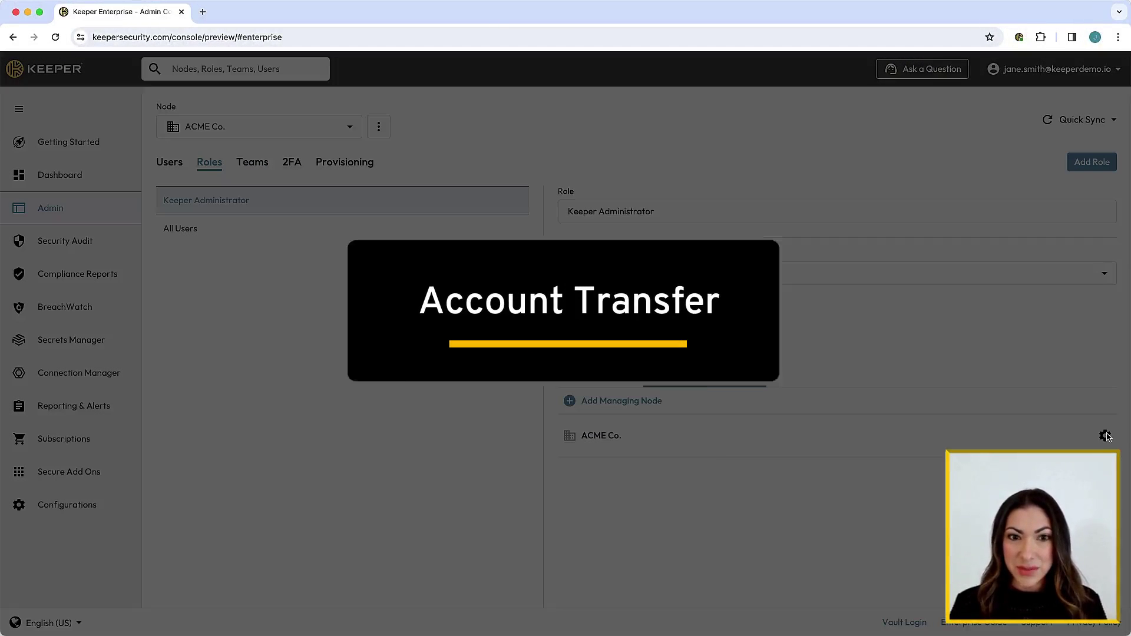
Step: Open Keeper Administrator's admin permissions for the ACME Co. node
{"action": "left_click", "coordinate": [1105, 435]}
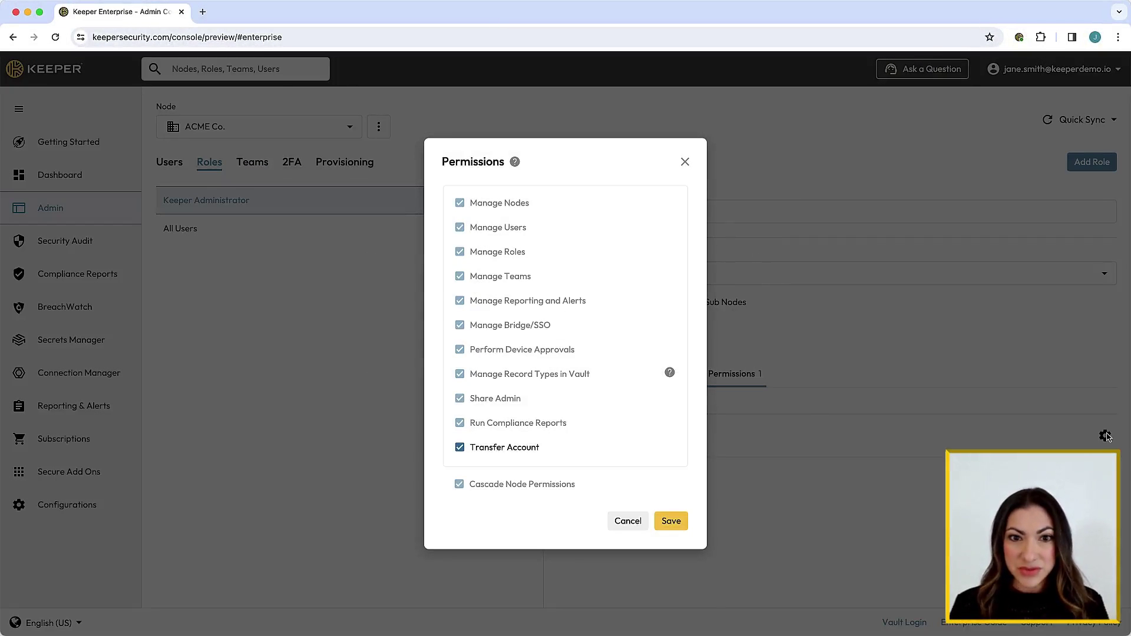